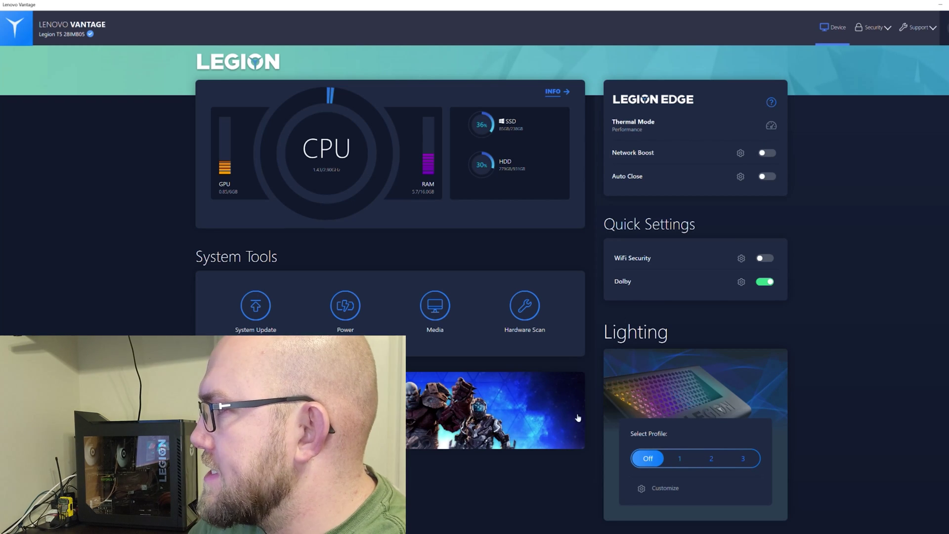
Step: Activate tower lighting profile 3 after trying profiles 1 and 2, then open lighting customization
{"action": "left_click", "coordinate": [679, 458]}
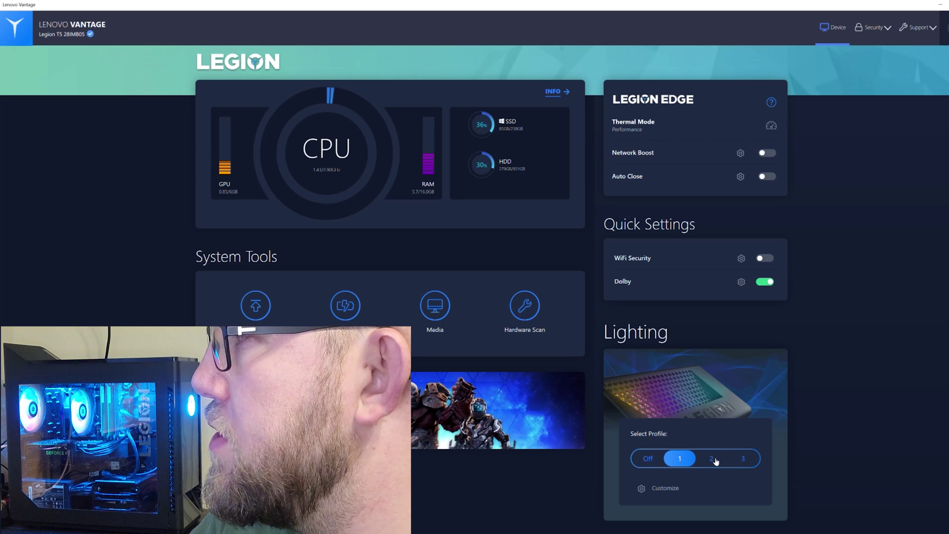
{"action": "left_click", "coordinate": [711, 458]}
{"action": "left_click", "coordinate": [743, 458]}
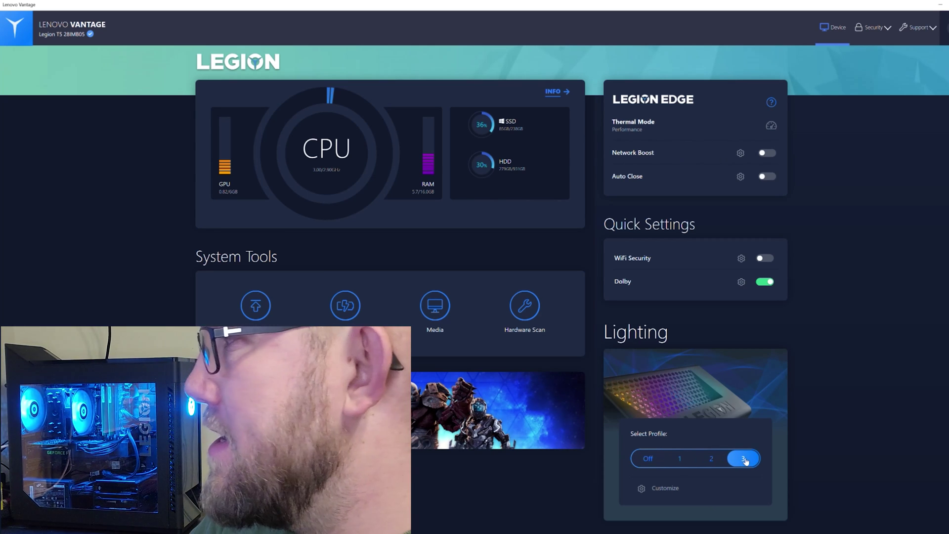
{"action": "left_click", "coordinate": [665, 488]}
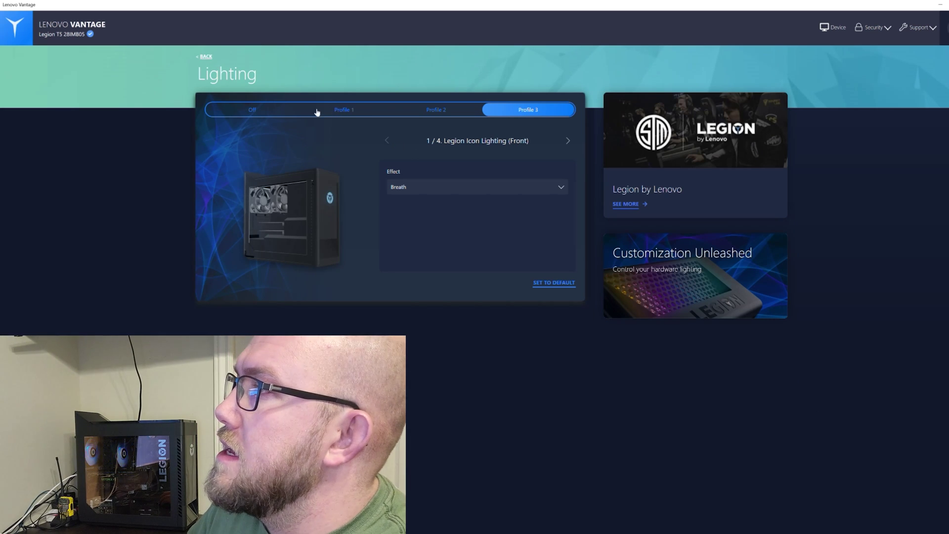
Step: Turn the tower lighting off, select Profile 1, and move to the Internal Ambient Lighting zone
{"action": "left_click", "coordinate": [254, 112]}
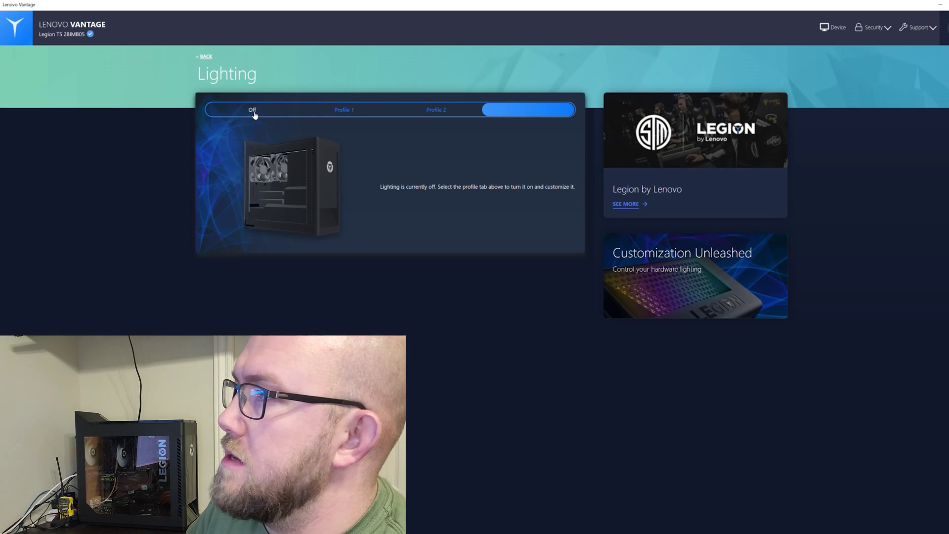
{"action": "left_click", "coordinate": [335, 110]}
{"action": "left_click", "coordinate": [538, 188]}
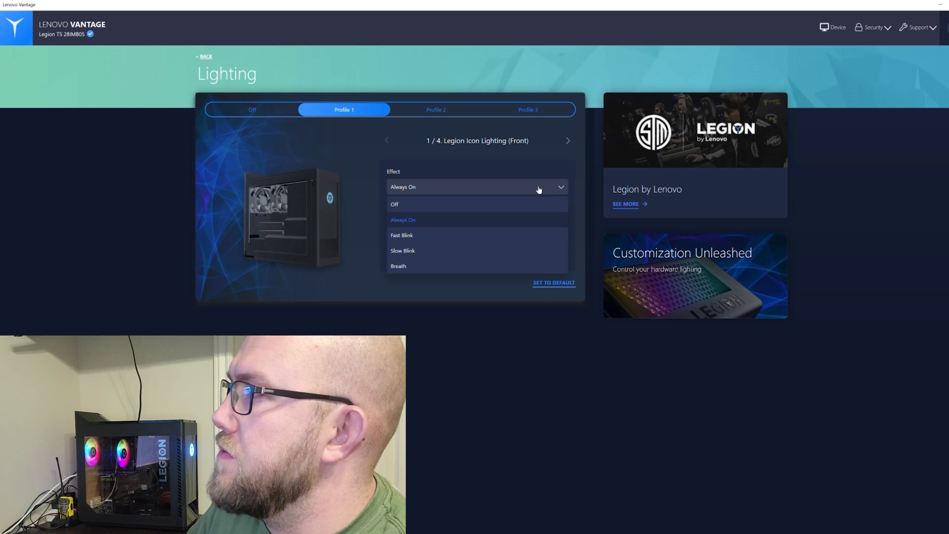
{"action": "left_click", "coordinate": [539, 188]}
{"action": "left_click", "coordinate": [567, 141]}
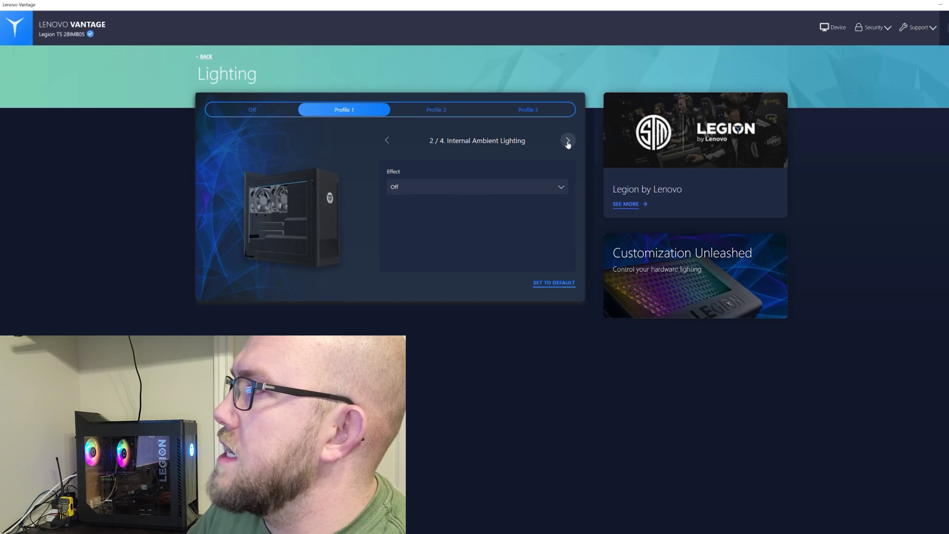
Step: Set internal ambient lighting to Always On, adjusting brightness before settling at 2
{"action": "left_click", "coordinate": [549, 190]}
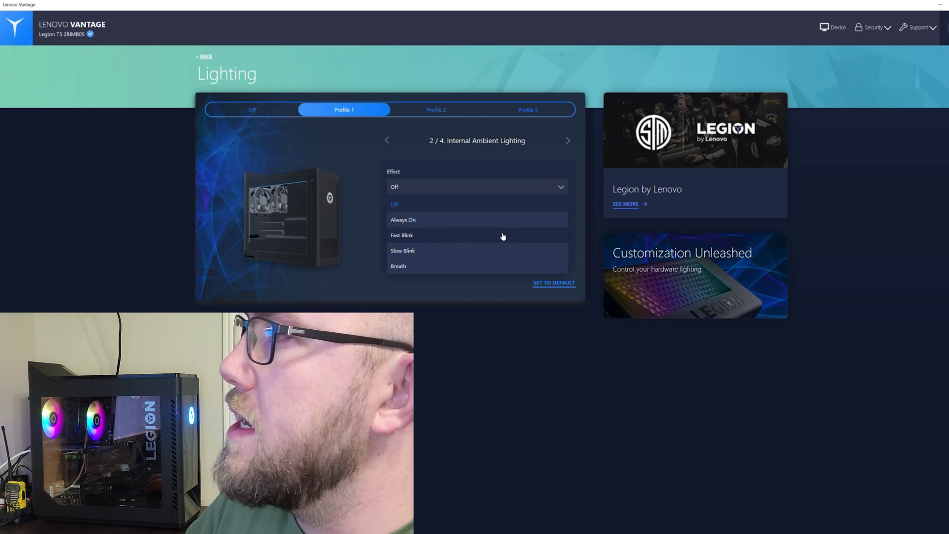
{"action": "left_click", "coordinate": [504, 220]}
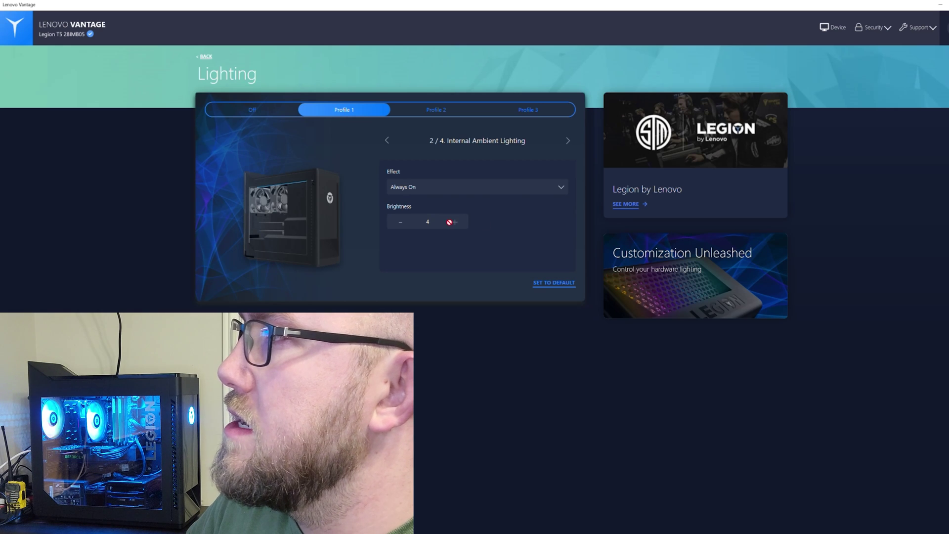
{"action": "left_click", "coordinate": [400, 221]}
{"action": "left_click", "coordinate": [400, 222]}
{"action": "left_click", "coordinate": [400, 222]}
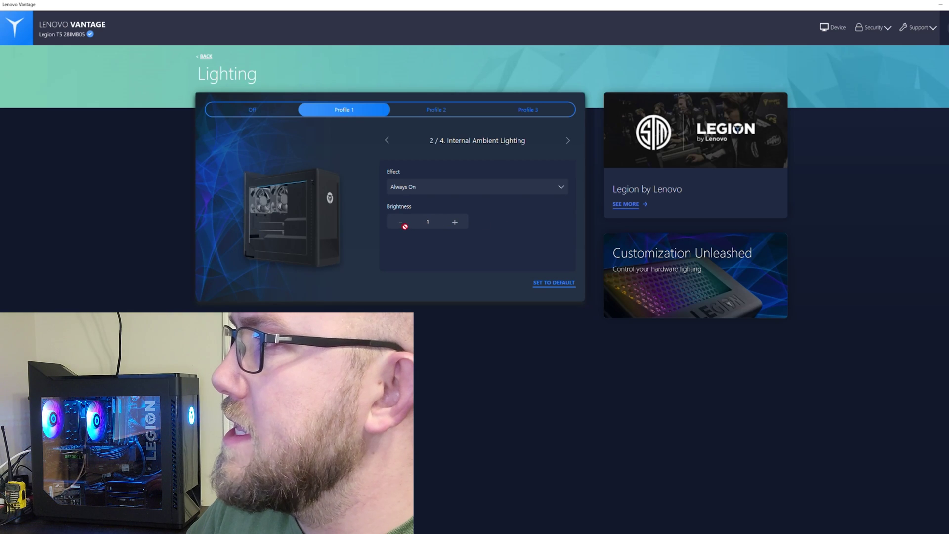
{"action": "left_click", "coordinate": [454, 222]}
{"action": "left_click", "coordinate": [454, 222]}
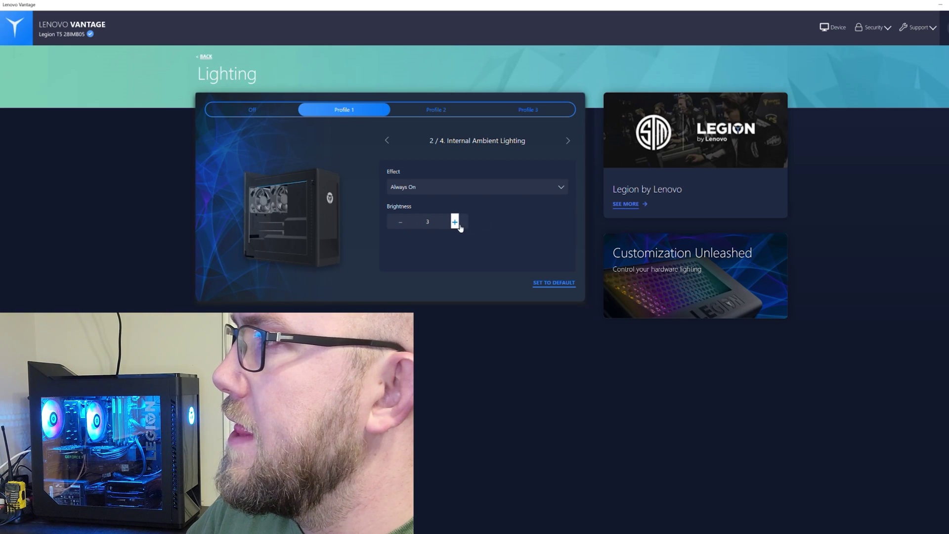
{"action": "left_click", "coordinate": [408, 227]}
{"action": "left_click", "coordinate": [406, 227]}
{"action": "left_click", "coordinate": [406, 227]}
{"action": "left_click", "coordinate": [455, 224]}
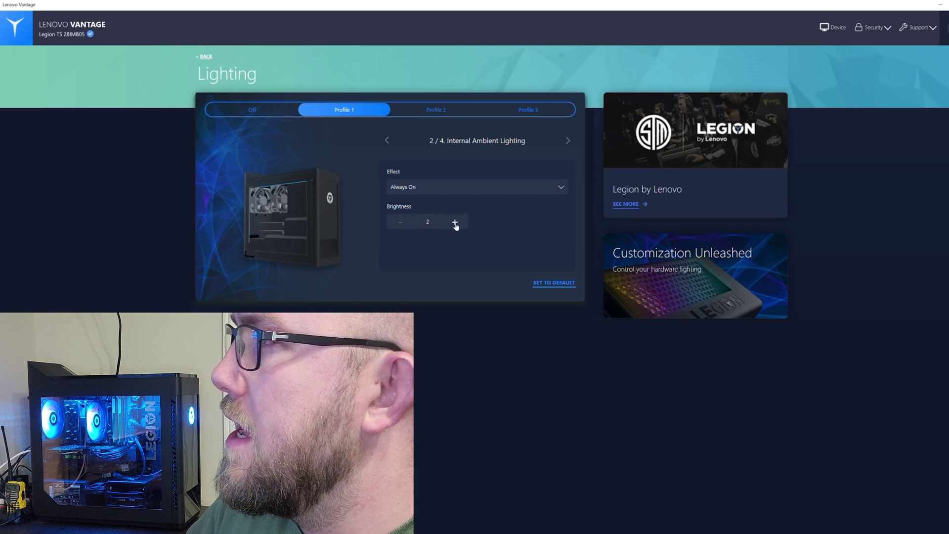
Step: Try Fast Blink and Slow Blink for the ambient lighting, then settle on Breath
{"action": "left_click", "coordinate": [551, 190]}
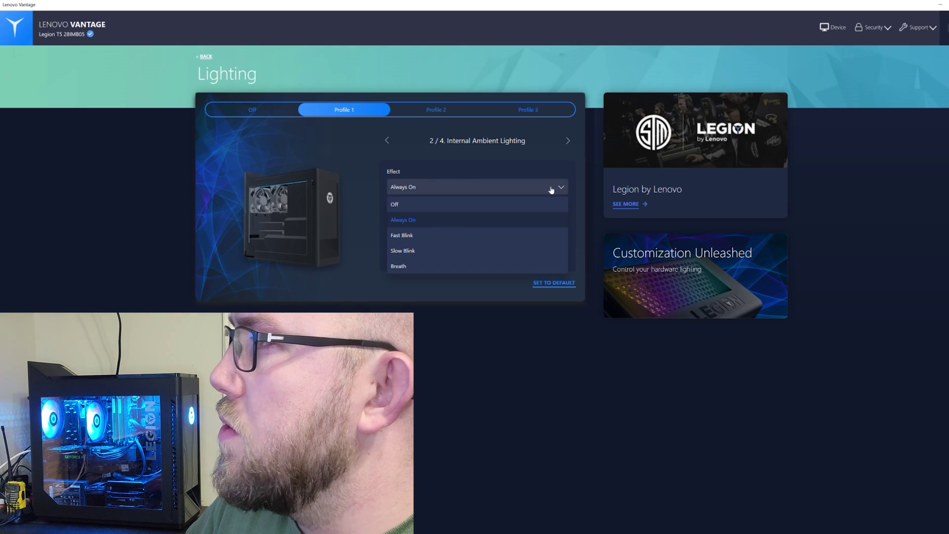
{"action": "left_click", "coordinate": [493, 235]}
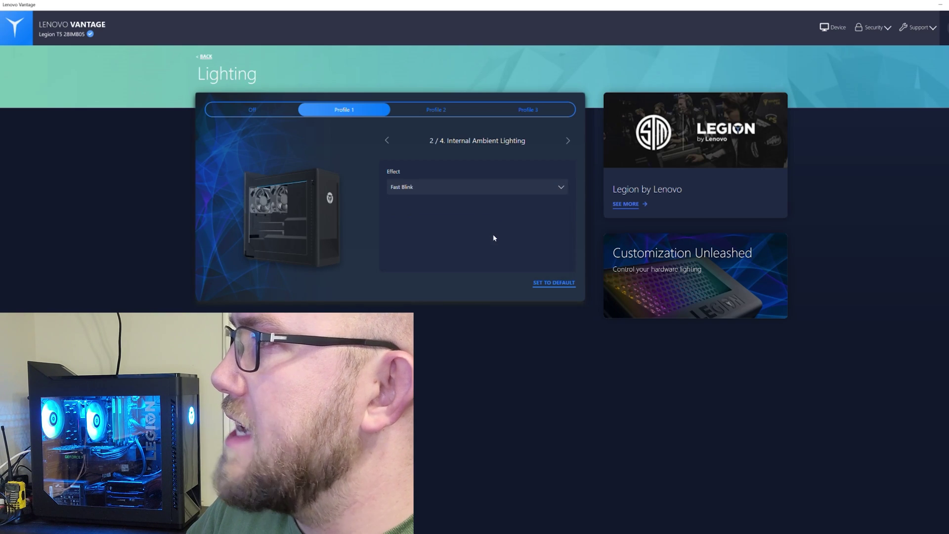
{"action": "left_click", "coordinate": [510, 187]}
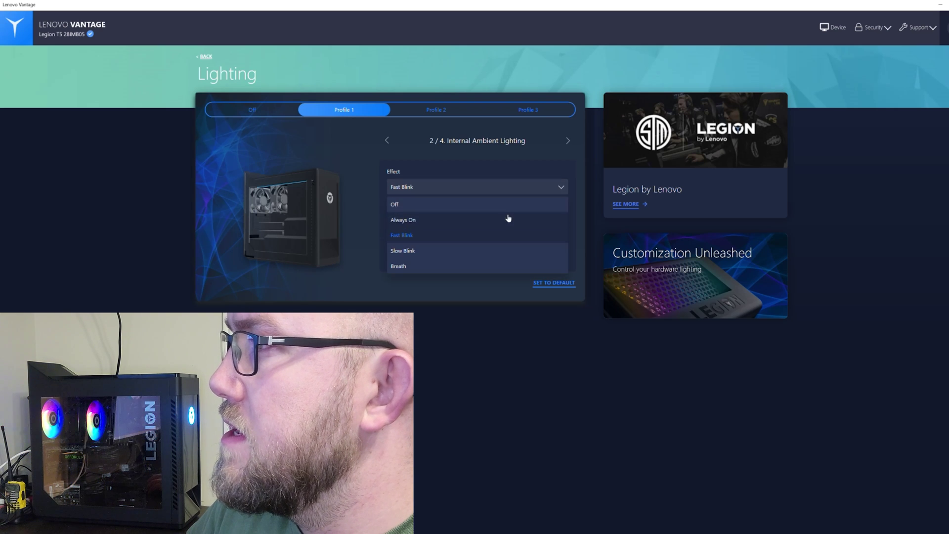
{"action": "left_click", "coordinate": [502, 247]}
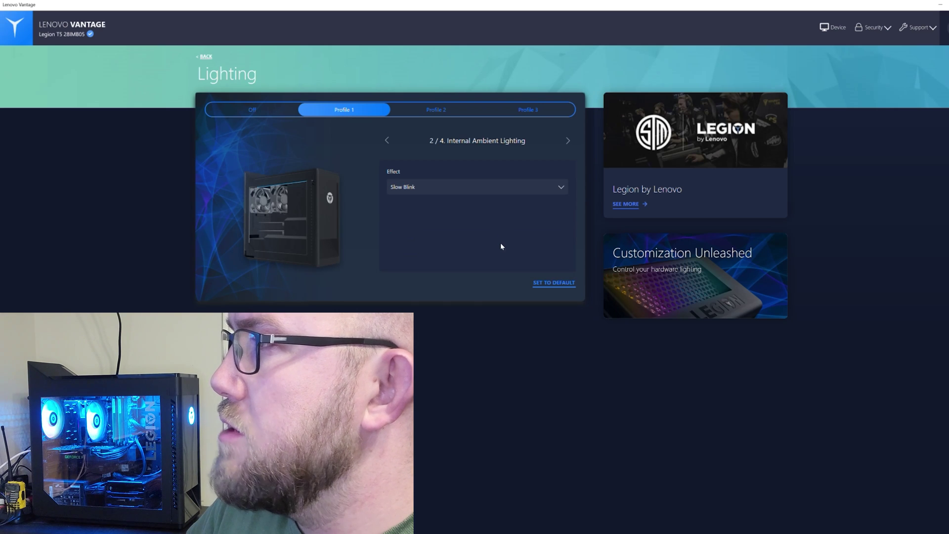
{"action": "left_click", "coordinate": [508, 187]}
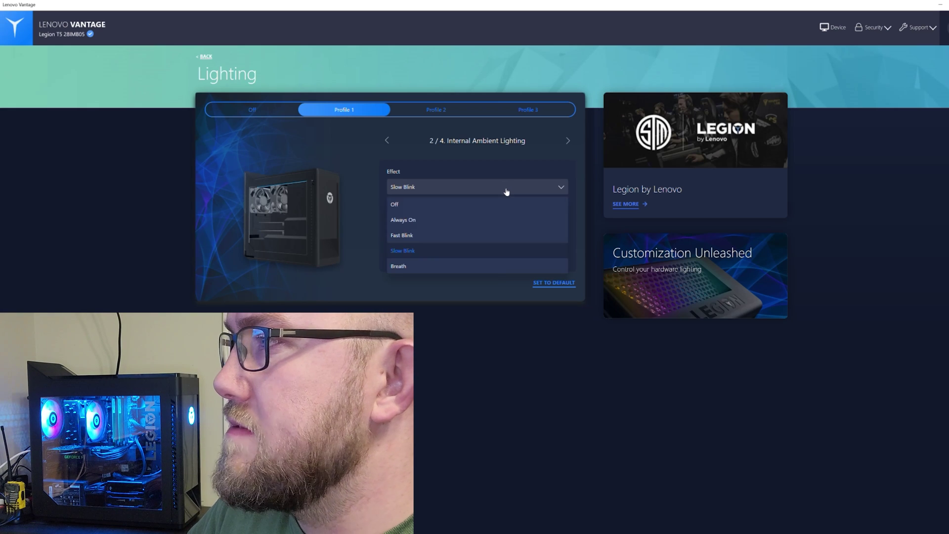
{"action": "left_click", "coordinate": [496, 268]}
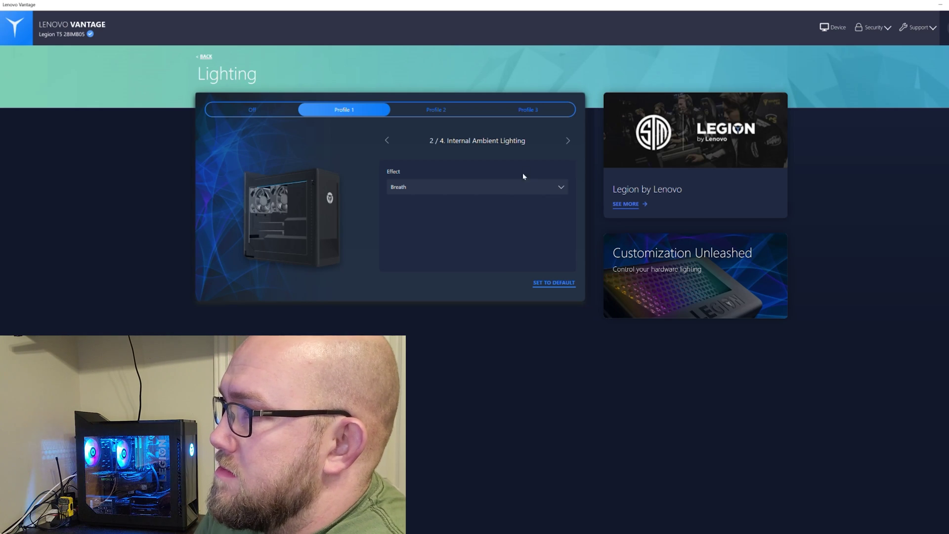
{"action": "left_click", "coordinate": [525, 190]}
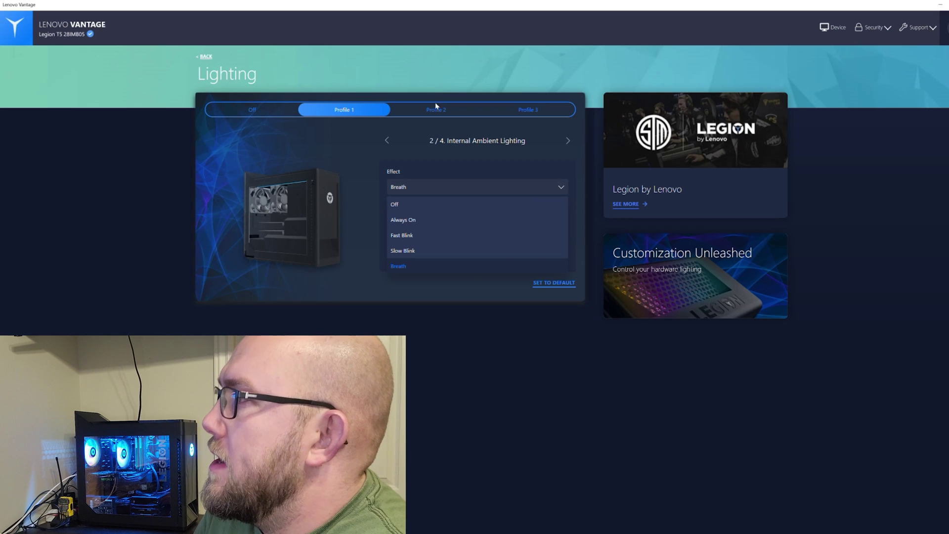
Step: Set Profile 1's Legion CPU fan lighting to the Breath effect in green
{"action": "left_click", "coordinate": [567, 140]}
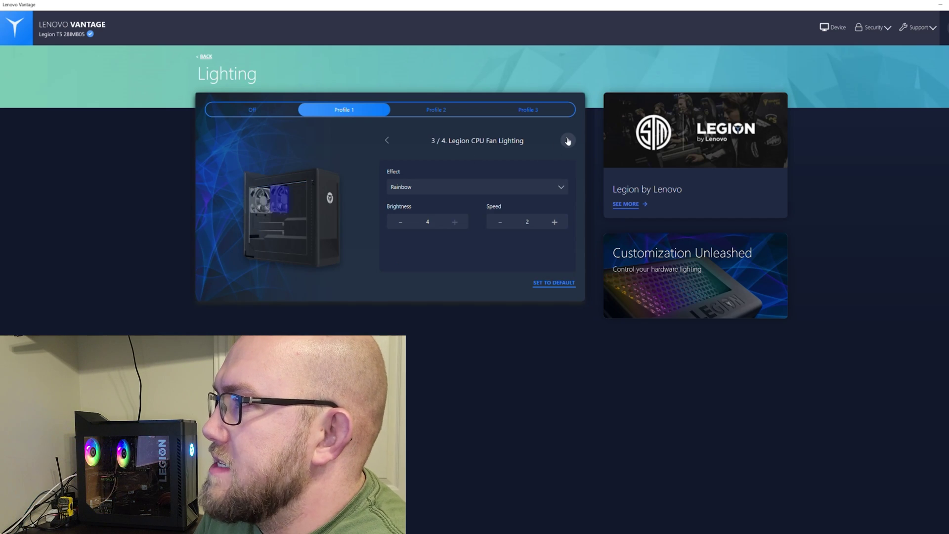
{"action": "left_click", "coordinate": [504, 189]}
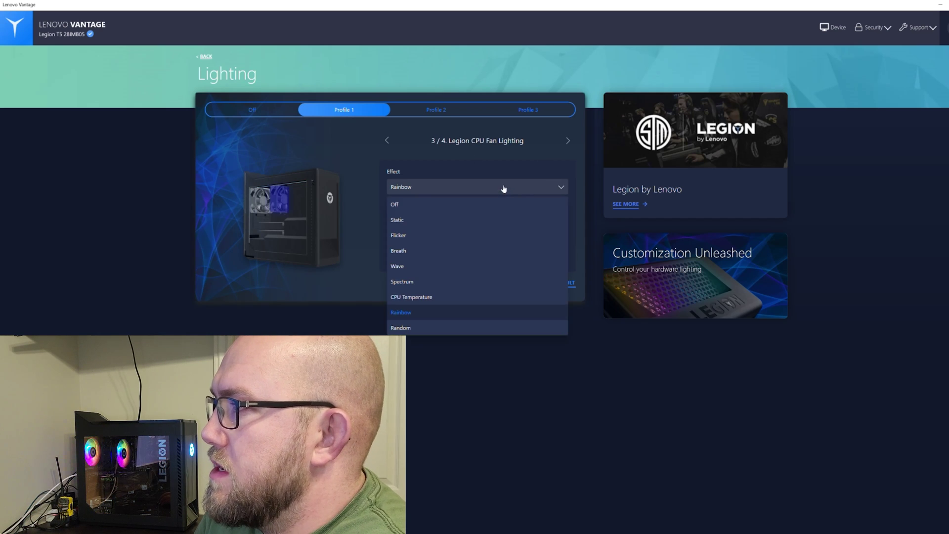
{"action": "left_click", "coordinate": [471, 253]}
{"action": "left_click", "coordinate": [394, 259]}
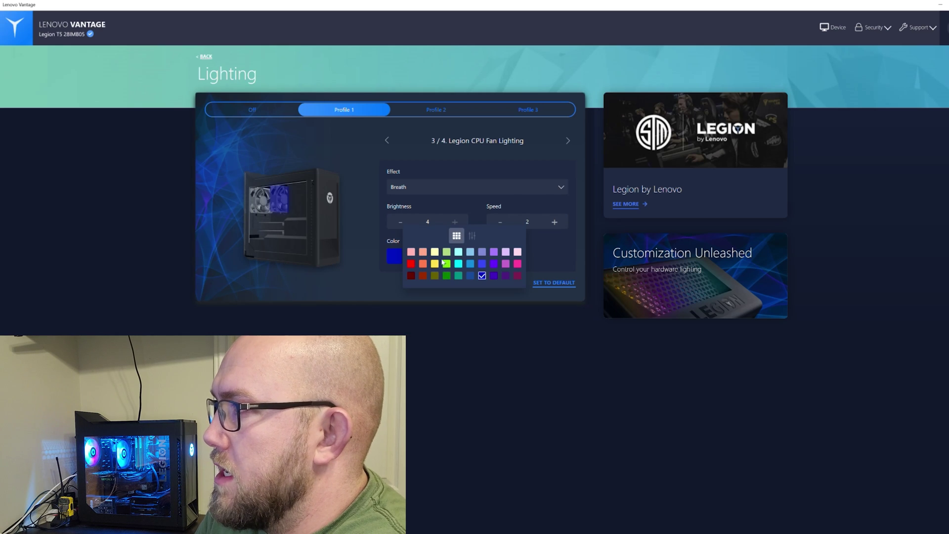
{"action": "left_click", "coordinate": [447, 275]}
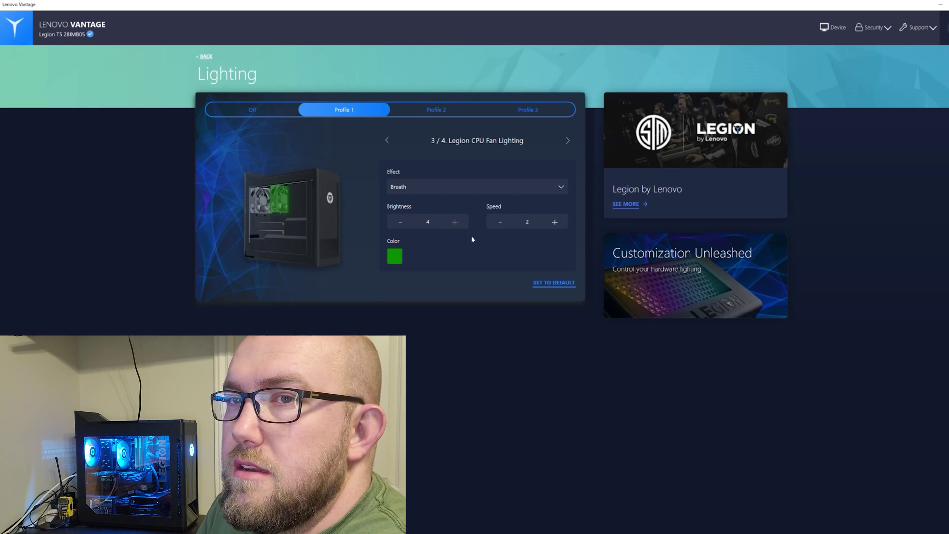
Step: Turn the internal ambient lighting Off and return to the CPU fan lighting zone
{"action": "left_click", "coordinate": [390, 144]}
{"action": "left_click", "coordinate": [421, 188]}
{"action": "left_click", "coordinate": [424, 206]}
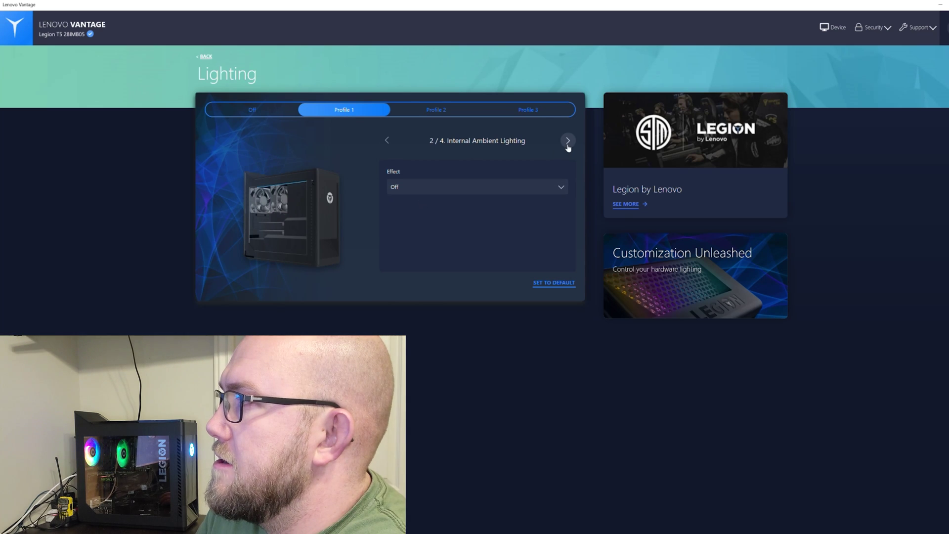
{"action": "left_click", "coordinate": [568, 144]}
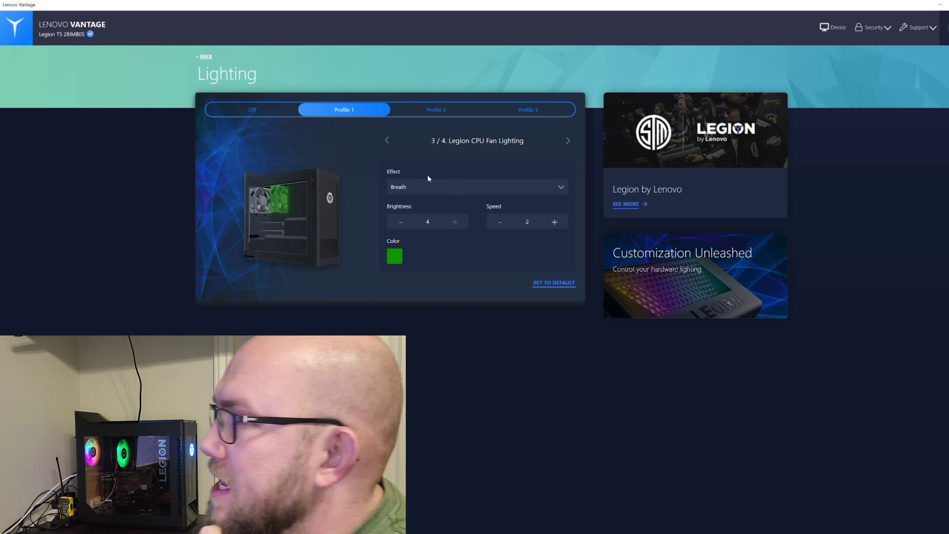
Step: Give the CPU fans the Rainbow effect and set internal ambient lighting to Always On
{"action": "left_click", "coordinate": [461, 192]}
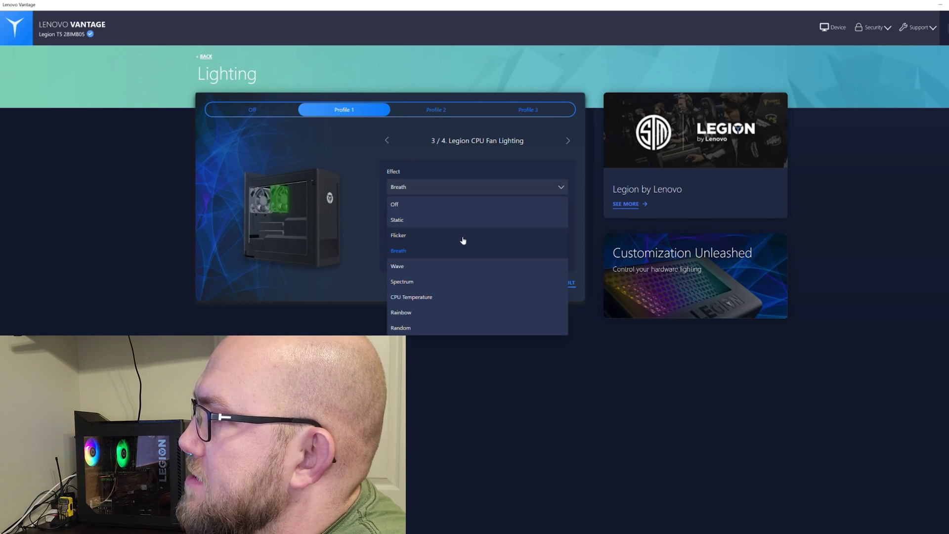
{"action": "left_click", "coordinate": [451, 313]}
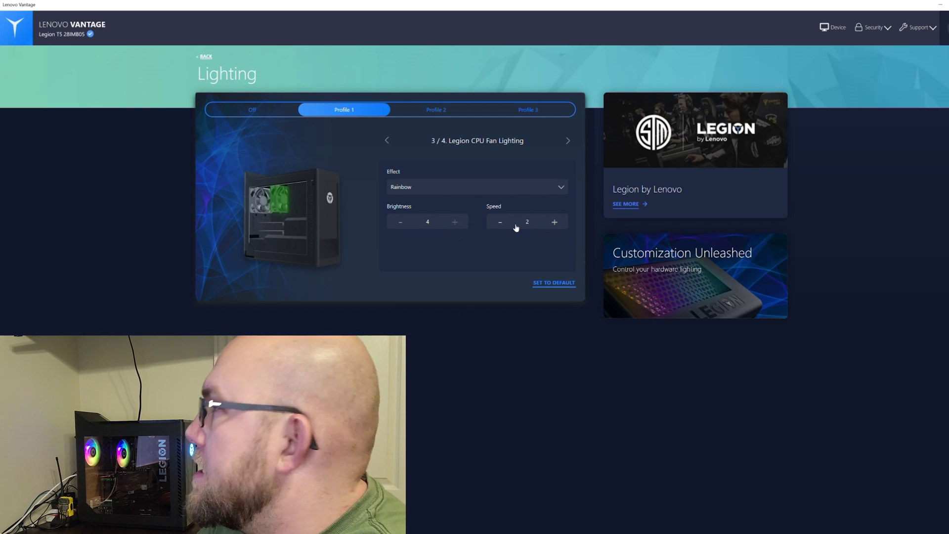
{"action": "left_click", "coordinate": [387, 140]}
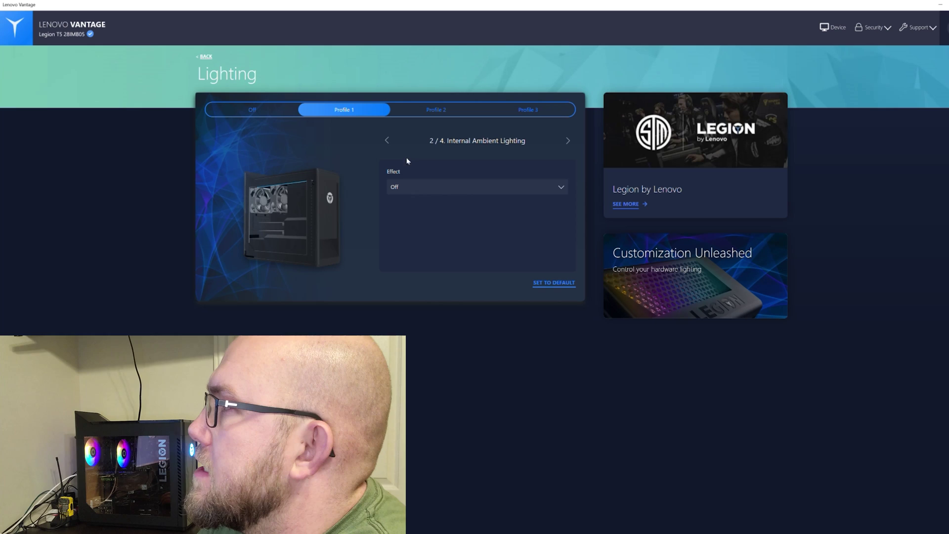
{"action": "left_click", "coordinate": [492, 187]}
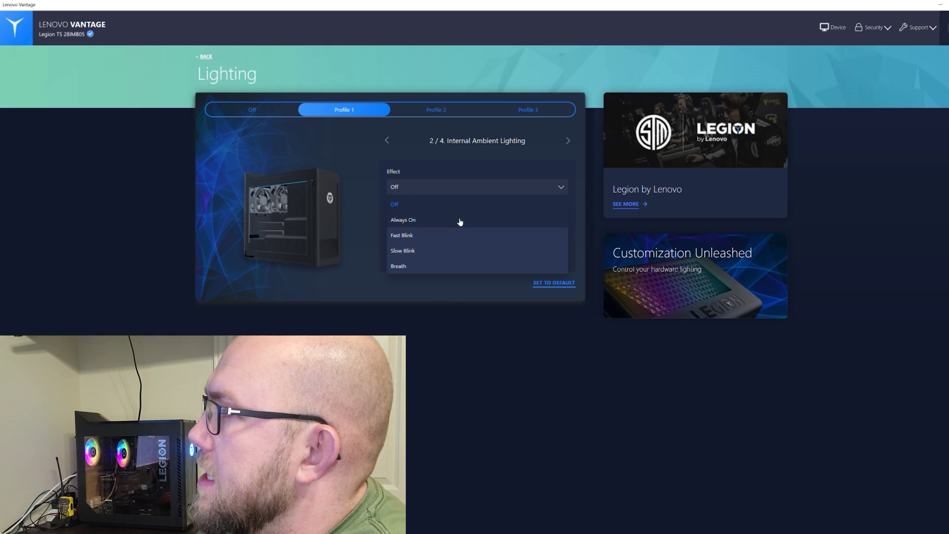
{"action": "left_click", "coordinate": [460, 221]}
Step: Lower the ambient lighting brightness to 1, then switch between the Profile 2 and Profile 3 tabs
{"action": "left_click", "coordinate": [408, 223]}
{"action": "left_click", "coordinate": [407, 224]}
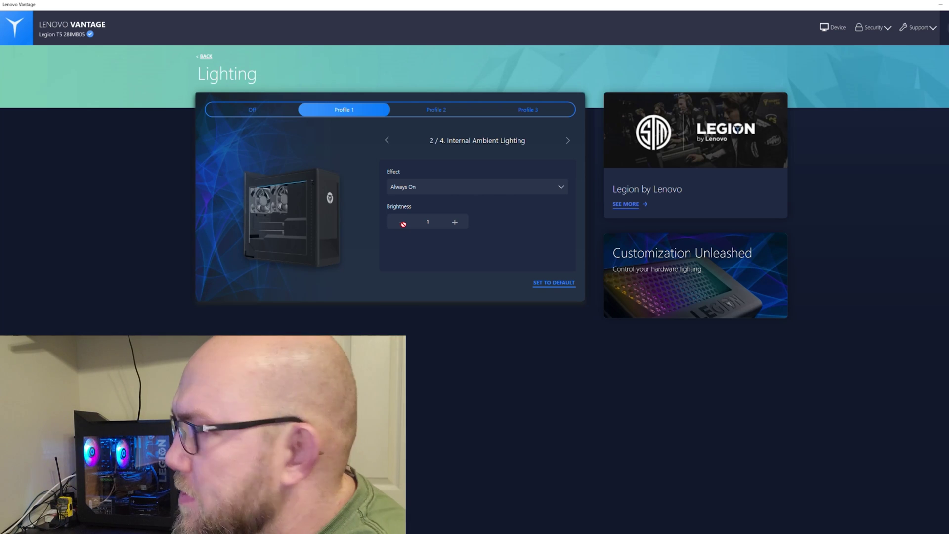
{"action": "left_click", "coordinate": [439, 110]}
{"action": "left_click", "coordinate": [527, 112]}
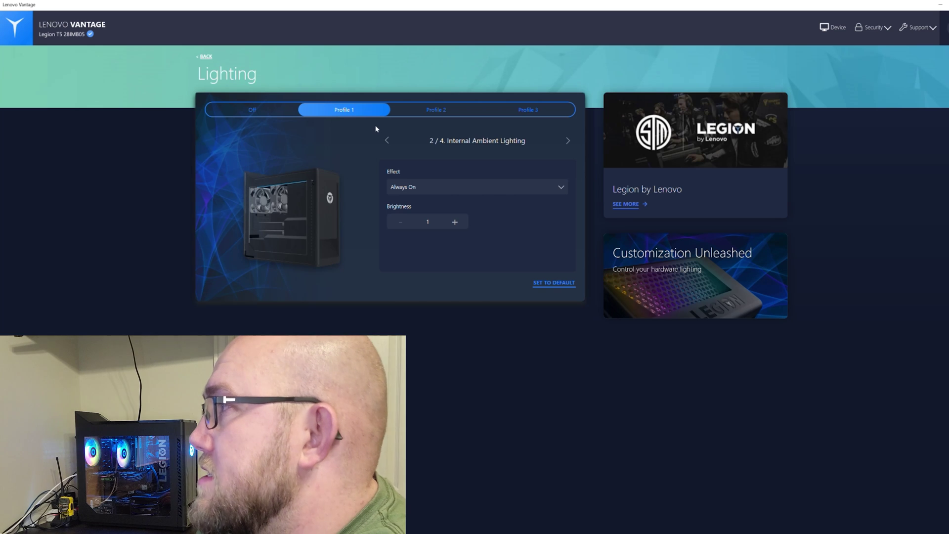
Step: Select Profile 3, leaving its front Legion icon lighting on Breath
{"action": "left_click", "coordinate": [448, 113]}
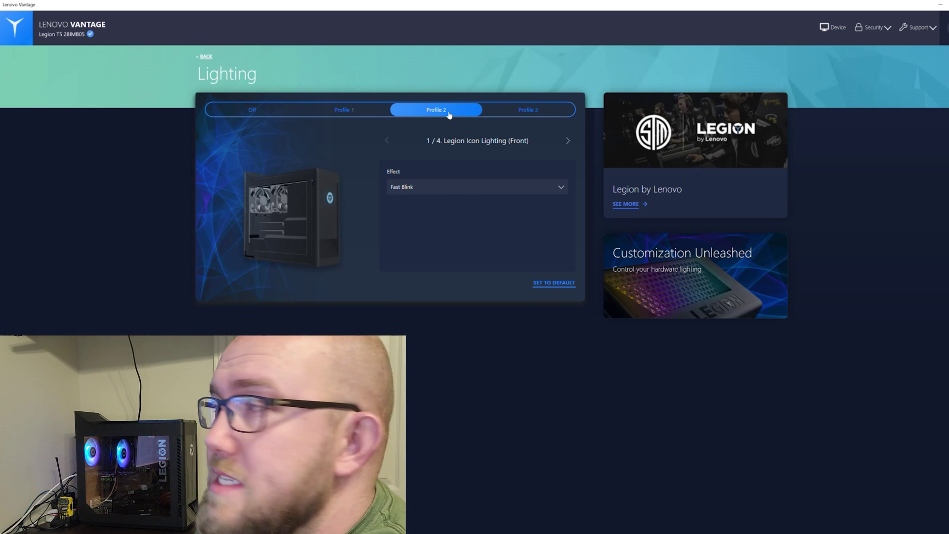
{"action": "left_click", "coordinate": [520, 111]}
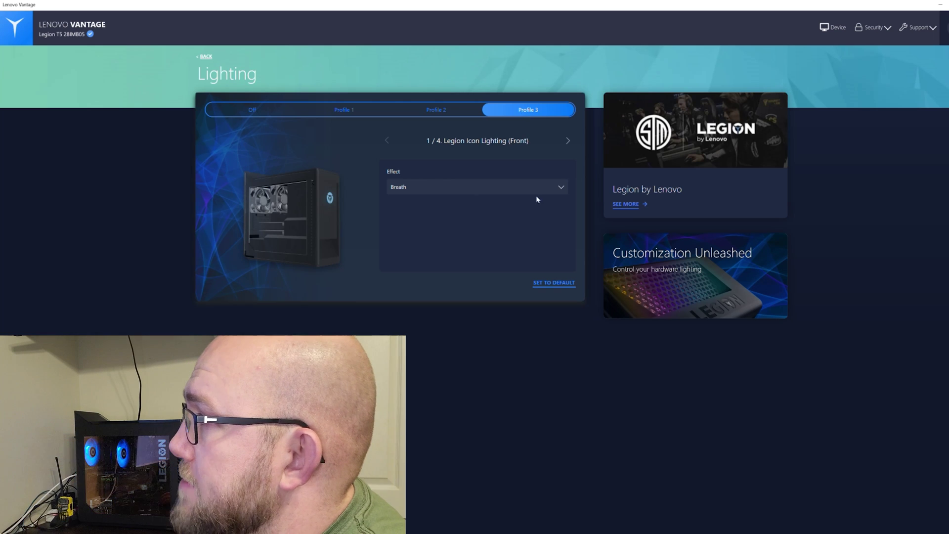
{"action": "left_click", "coordinate": [549, 191]}
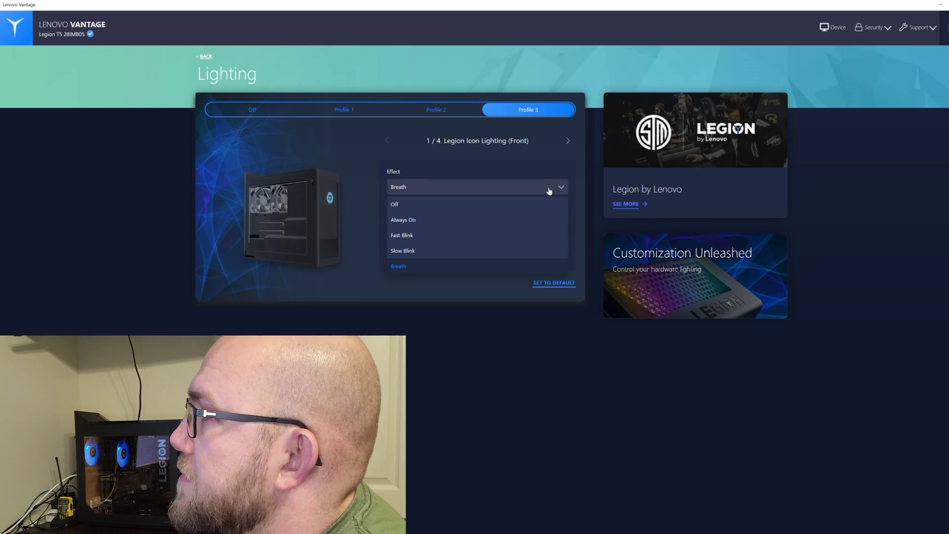
{"action": "left_click", "coordinate": [549, 191]}
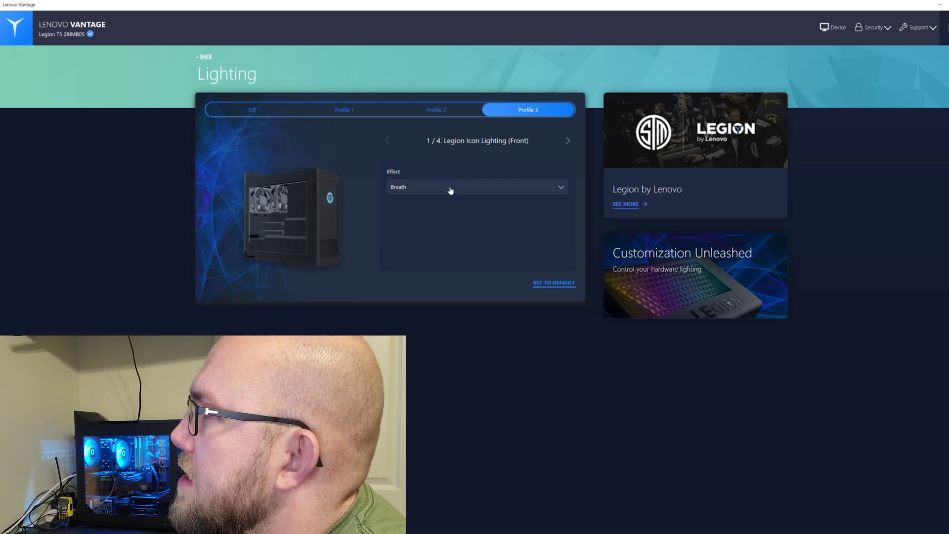
{"action": "left_click", "coordinate": [564, 140]}
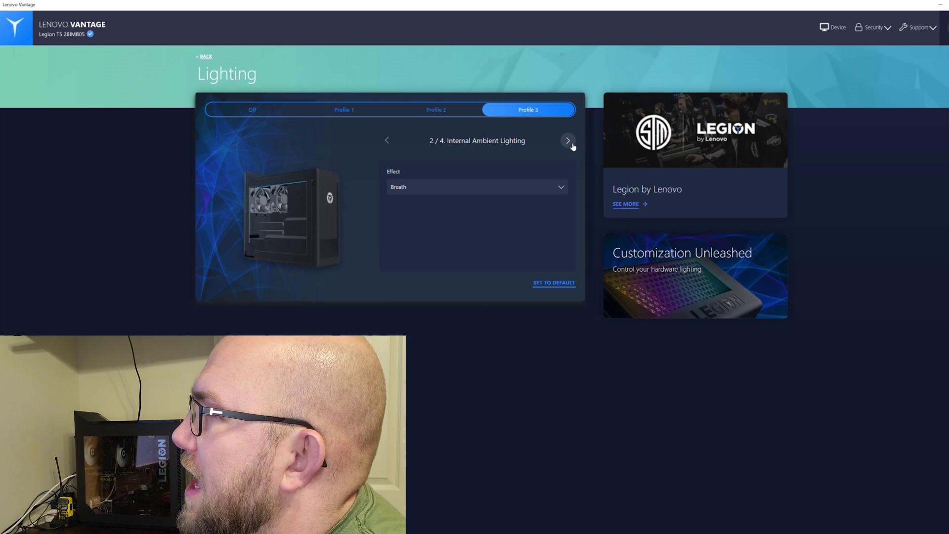
Step: Make Profile 3's CPU fan lighting green, keeping its current effect
{"action": "left_click", "coordinate": [567, 140]}
{"action": "left_click", "coordinate": [393, 257]}
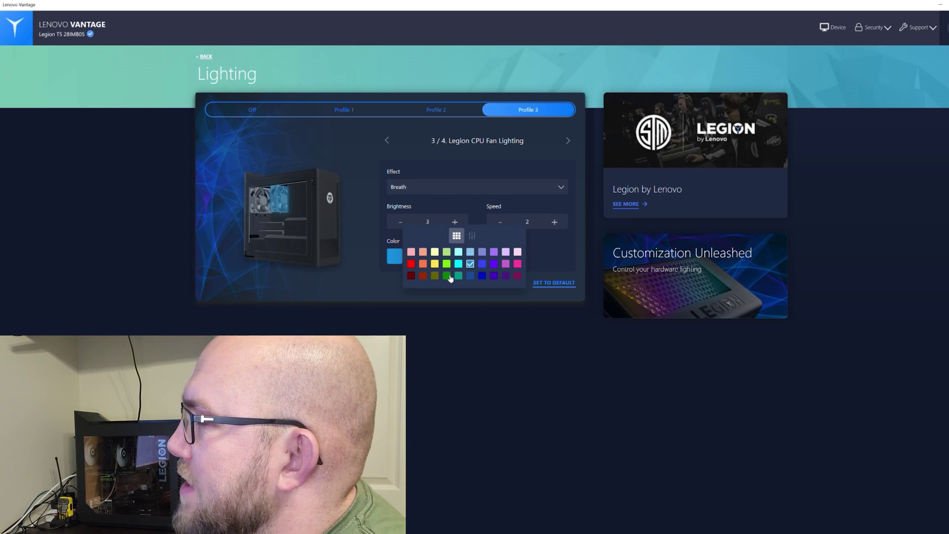
{"action": "left_click", "coordinate": [447, 275]}
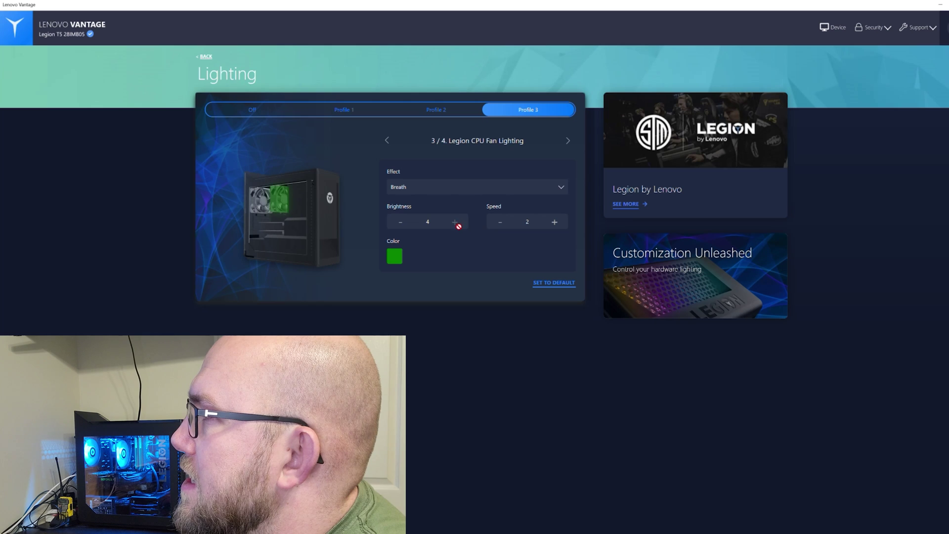
{"action": "left_click", "coordinate": [561, 188]}
{"action": "left_click", "coordinate": [563, 189]}
Step: Make the rear fan lighting green while keeping its Breath effect
{"action": "left_click", "coordinate": [567, 140]}
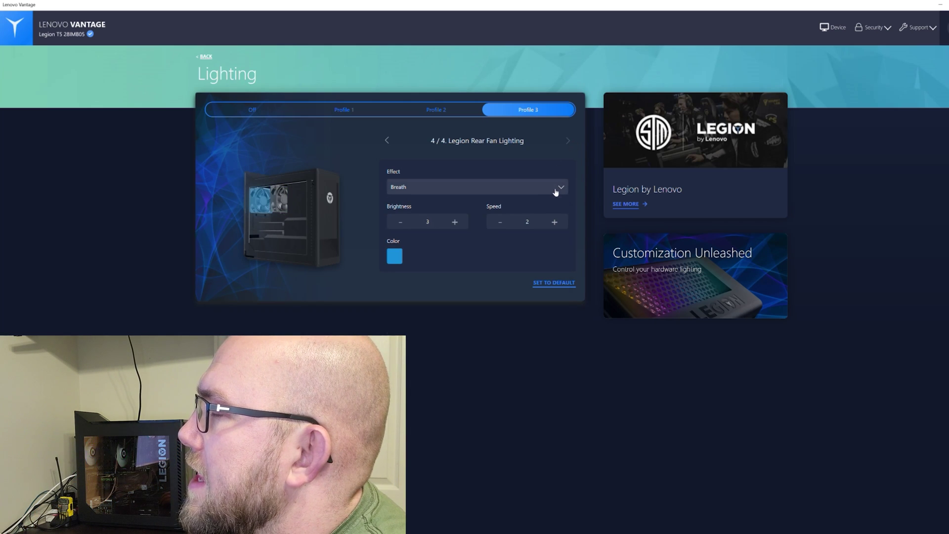
{"action": "left_click", "coordinate": [556, 192]}
{"action": "left_click", "coordinate": [556, 193]}
{"action": "left_click", "coordinate": [396, 256]}
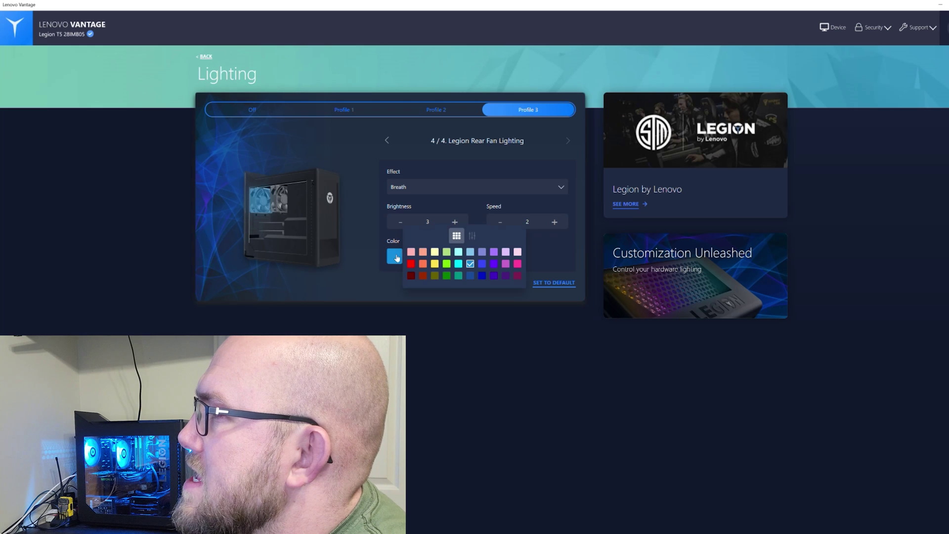
{"action": "left_click", "coordinate": [447, 275]}
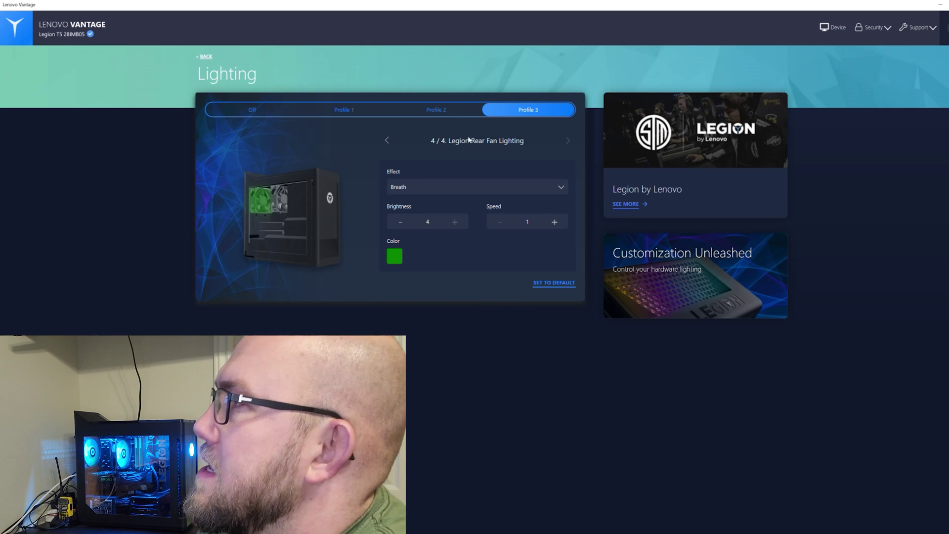
Step: Set Profile 3's internal ambient lighting to Always On at brightness 1
{"action": "left_click", "coordinate": [389, 141]}
{"action": "left_click", "coordinate": [389, 140]}
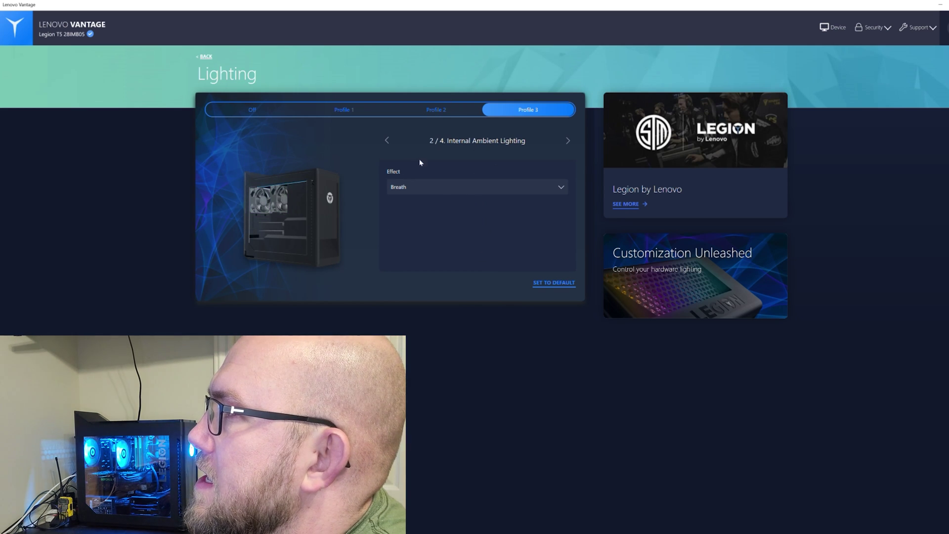
{"action": "left_click", "coordinate": [413, 187]}
{"action": "left_click", "coordinate": [424, 218]}
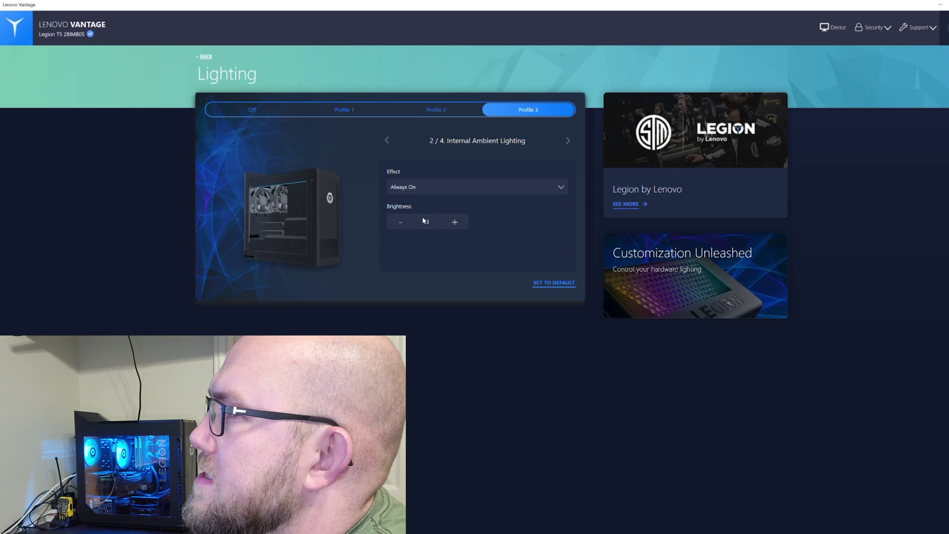
{"action": "double_click", "coordinate": [401, 223]}
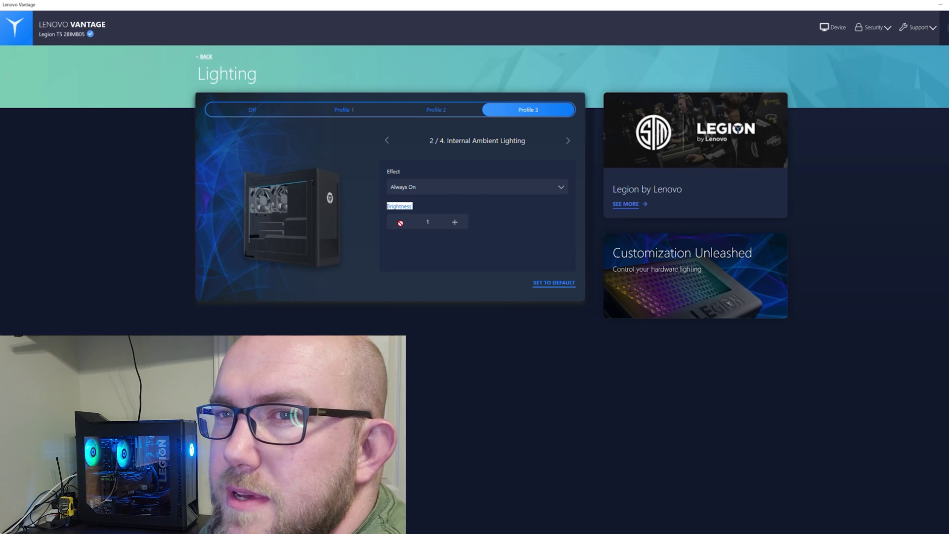
{"action": "triple_click", "coordinate": [455, 194]}
{"action": "left_click_drag", "start_coordinate": [427, 170], "coordinate": [392, 137]}
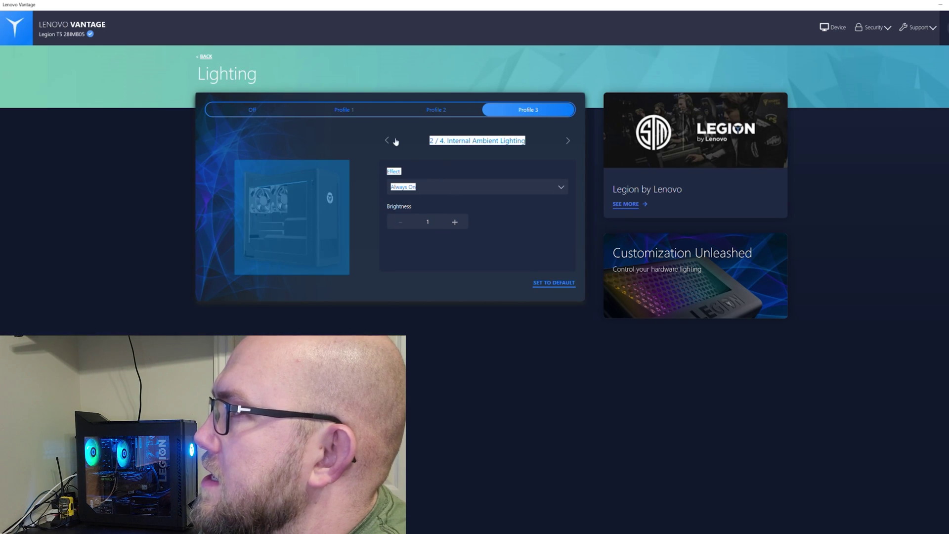
Step: Set the front Legion icon lighting to Always On at brightness 1
{"action": "left_click", "coordinate": [387, 140]}
{"action": "left_click", "coordinate": [400, 190]}
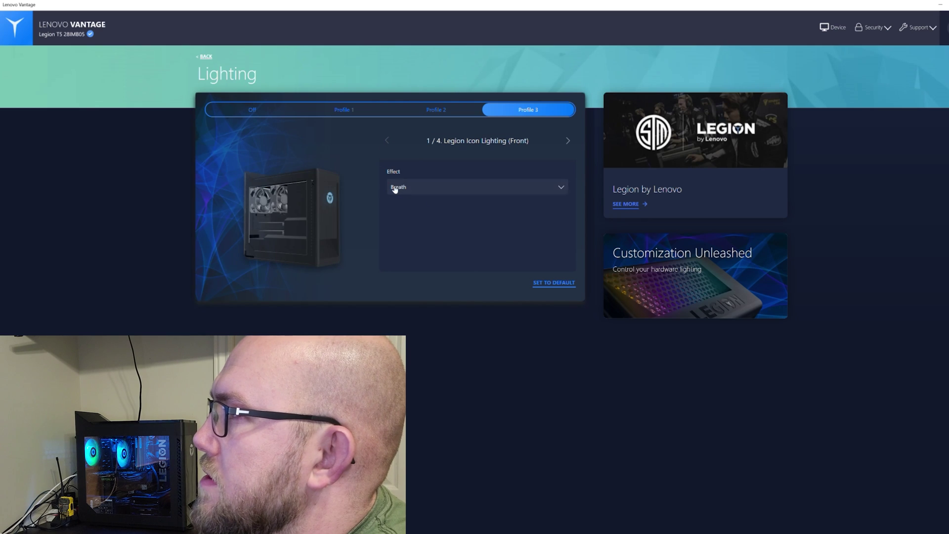
{"action": "left_click", "coordinate": [419, 220]}
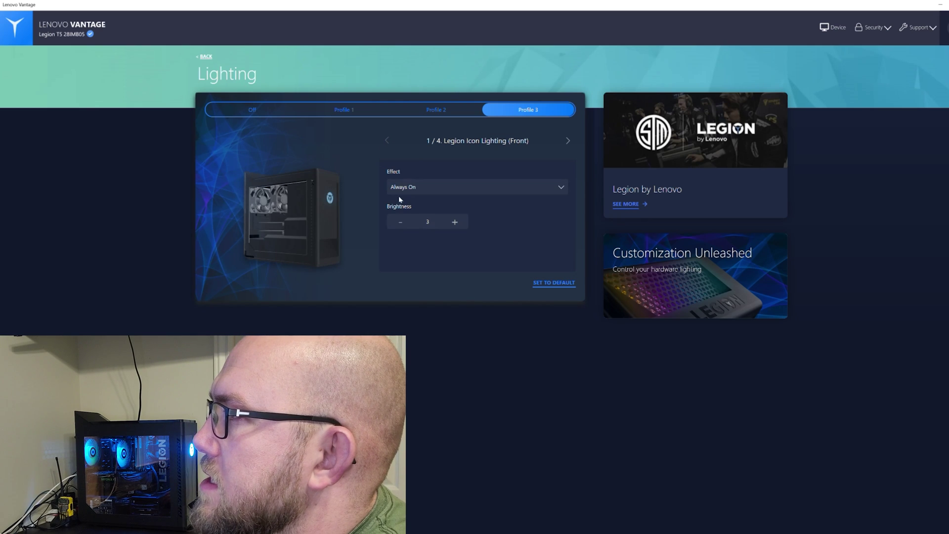
{"action": "left_click", "coordinate": [401, 222]}
{"action": "left_click", "coordinate": [401, 222]}
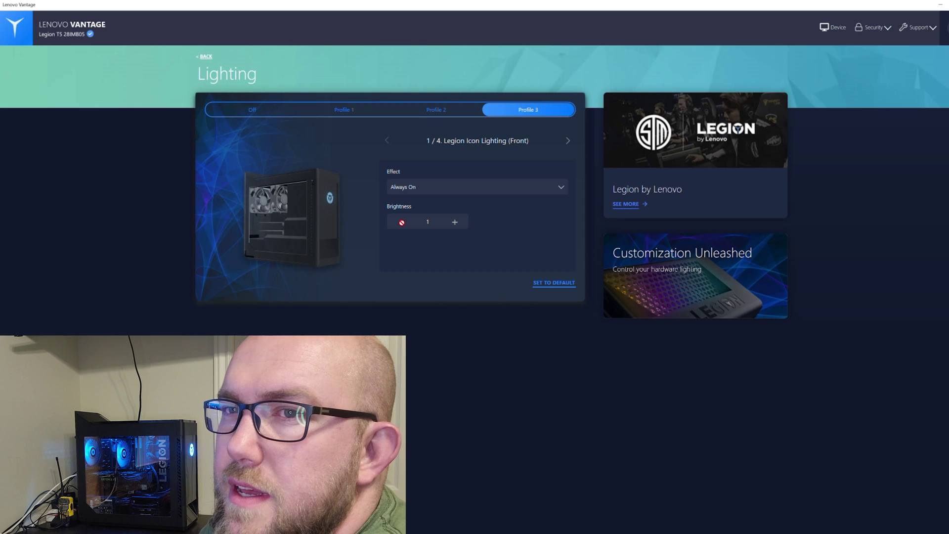